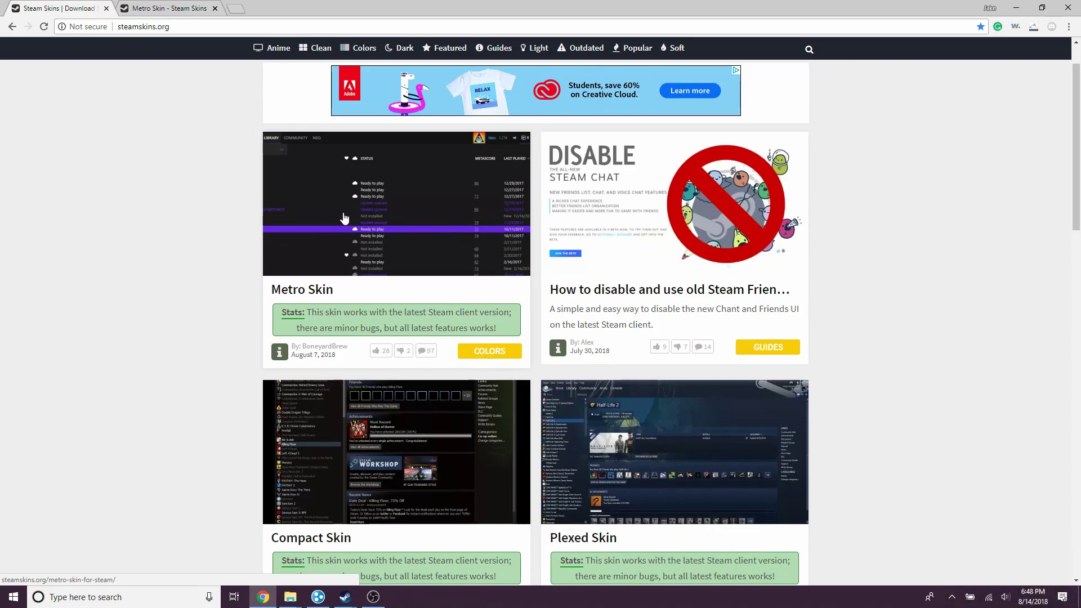
- Browse the listed Steam skins and open the Metro Skin page
scroll(374, 342, down, 3)
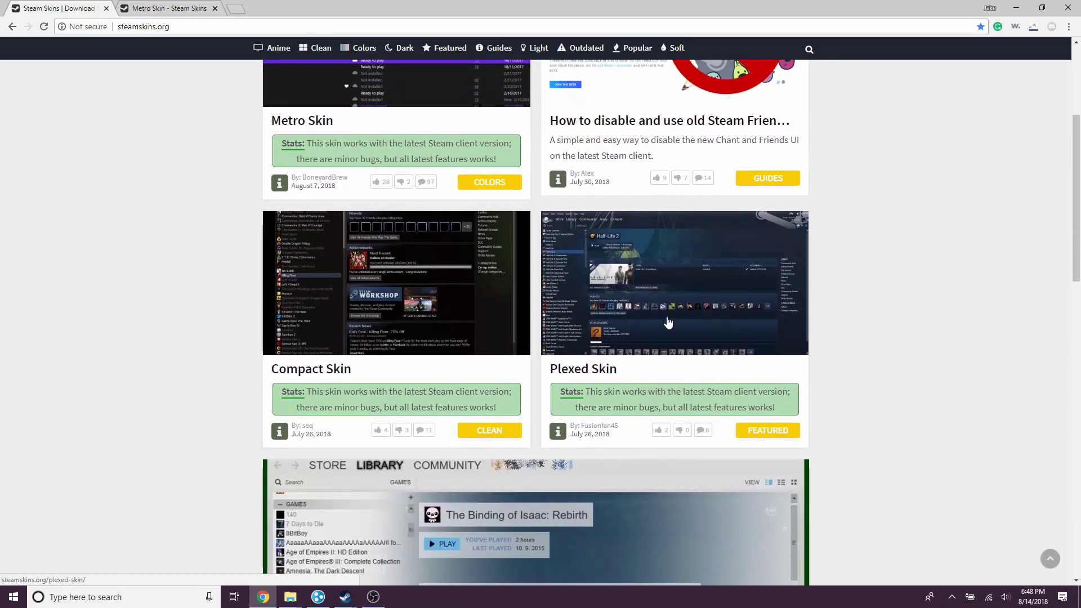
scroll(665, 315, down, 7)
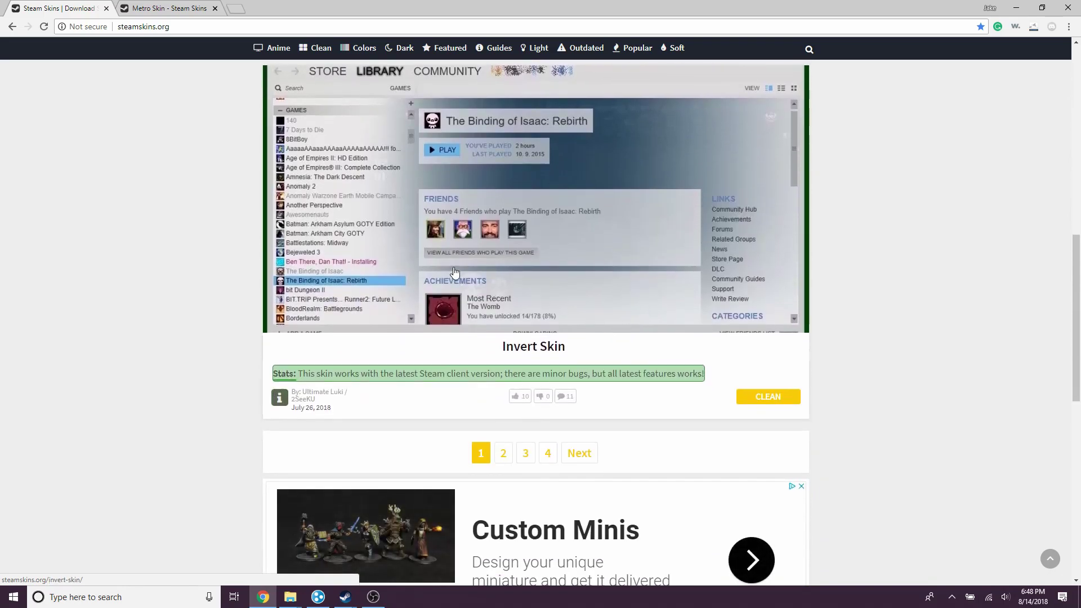
scroll(522, 370, down, 1)
scroll(598, 398, up, 7)
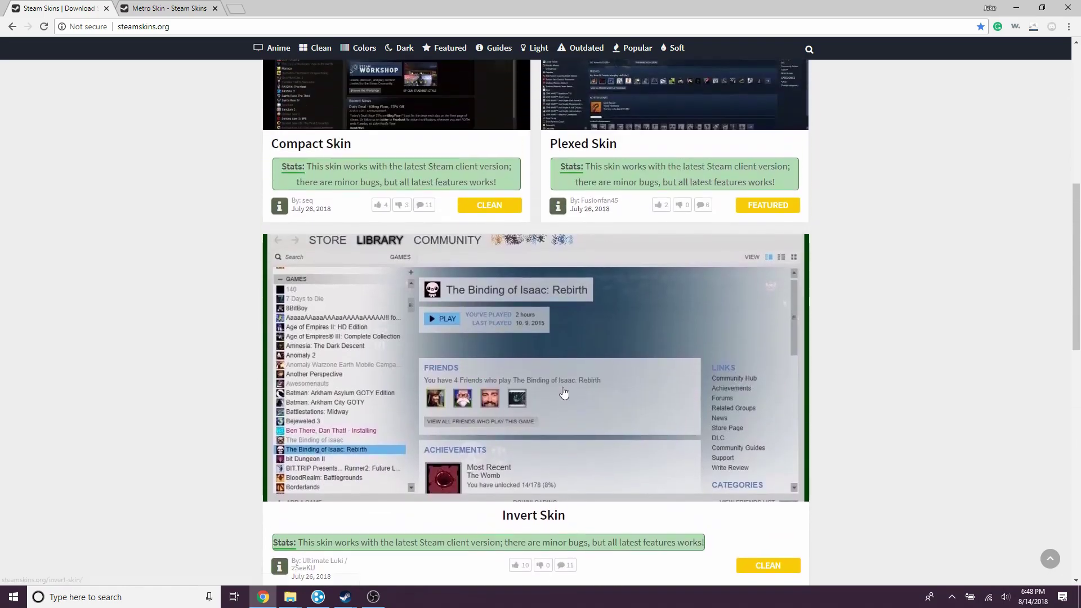
scroll(647, 302, up, 2)
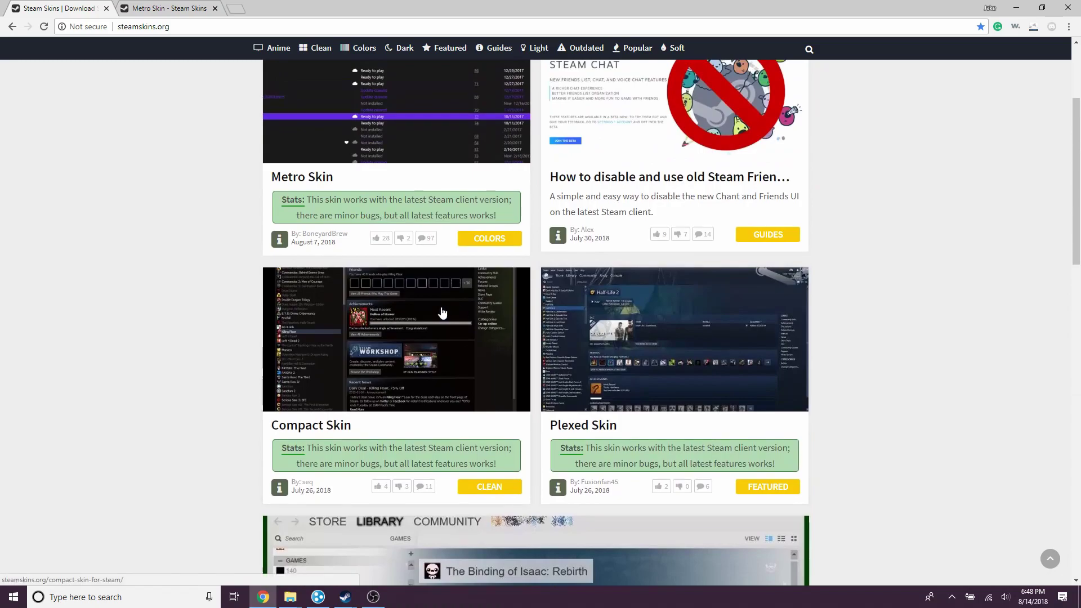
scroll(442, 313, up, 3)
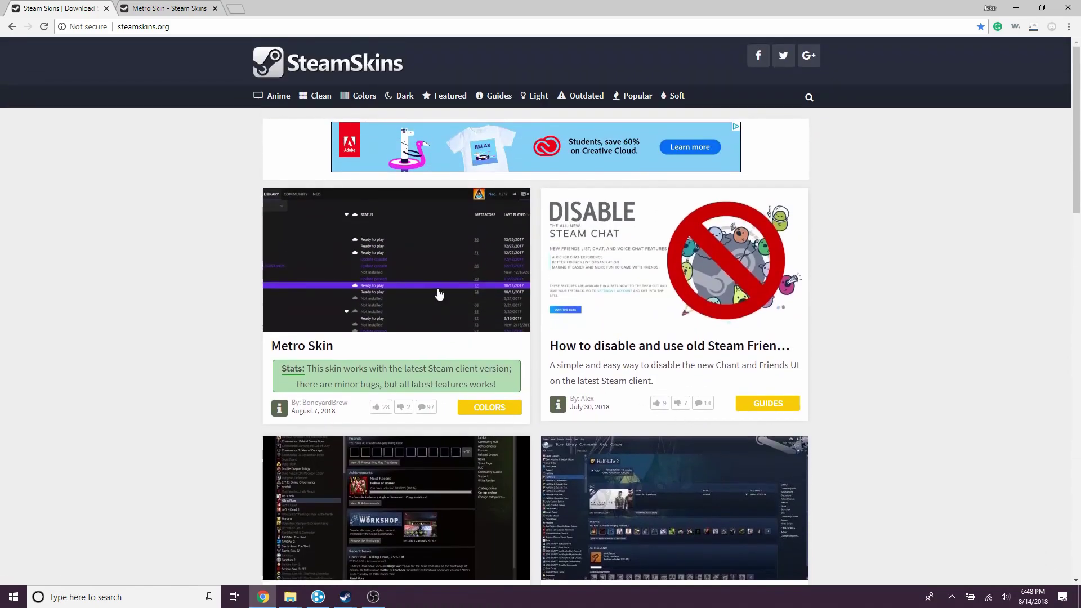
click(391, 270)
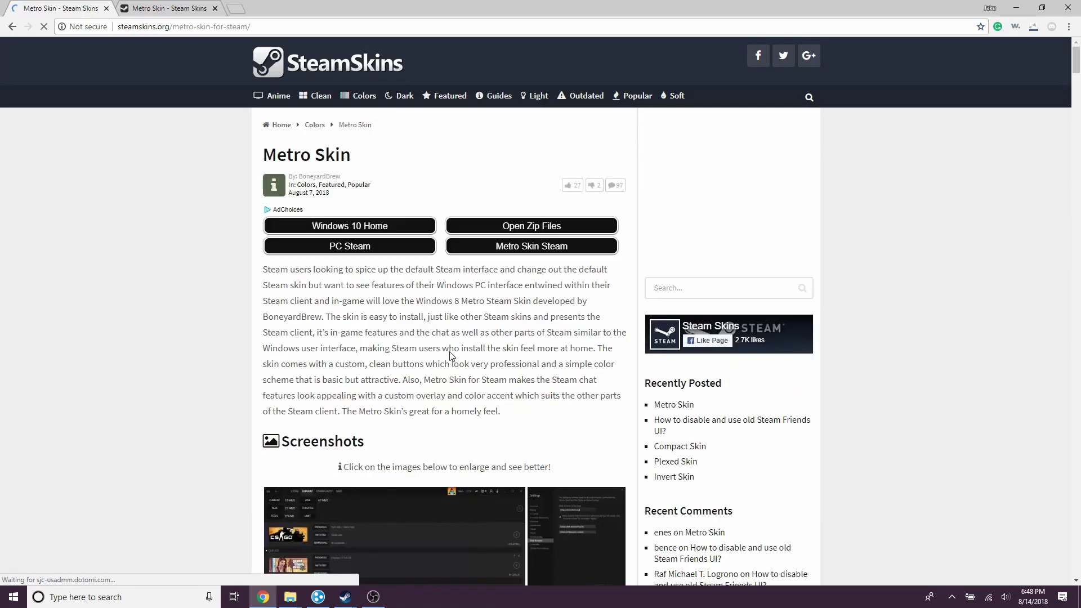
- Read through the Metro Skin page's changelogs and installation instructions
scroll(445, 338, down, 12)
scroll(442, 314, up, 3)
scroll(442, 313, down, 5)
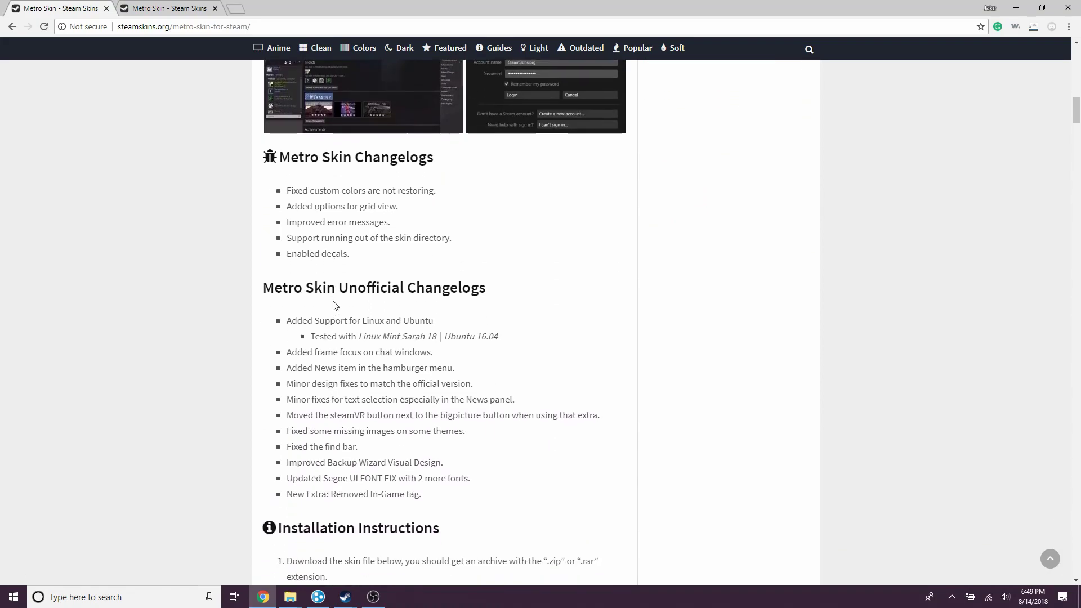
scroll(334, 304, down, 1)
drag(285, 270, 509, 276)
click(509, 275)
scroll(402, 286, down, 1)
scroll(306, 448, down, 1)
drag(280, 410, 534, 410)
click(497, 421)
scroll(412, 415, down, 2)
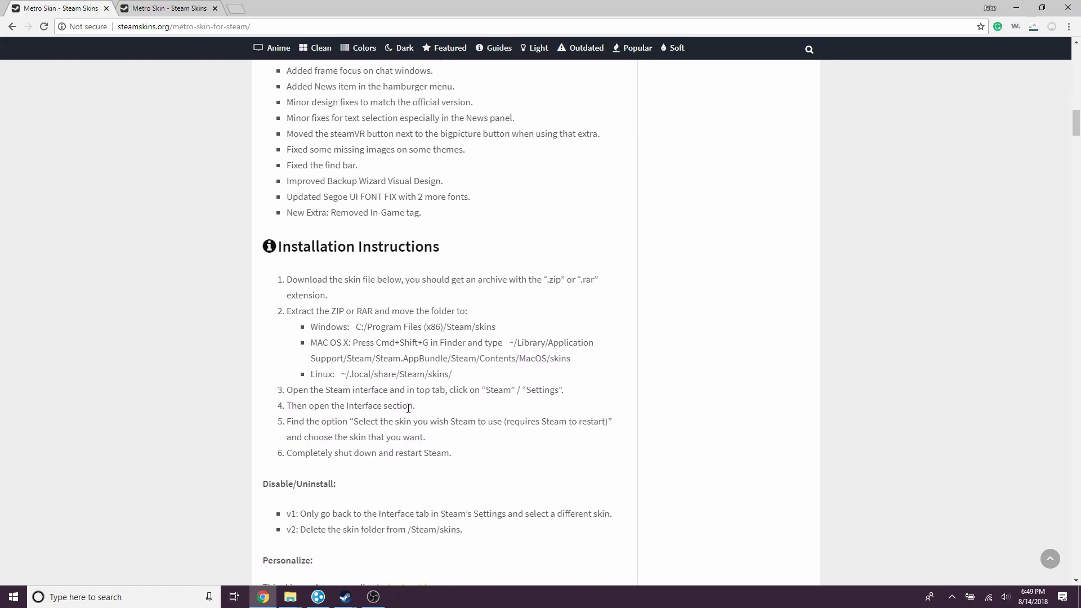
drag(297, 281, 459, 294)
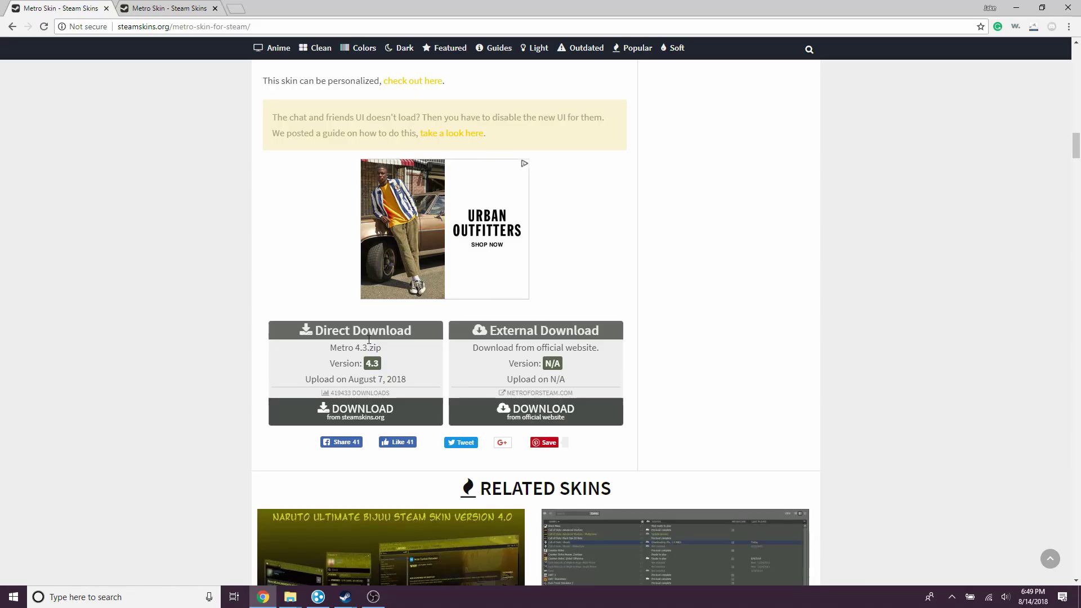
- Download Metro 4.3.zip directly from steamskins.org and show the file in its folder
scroll(382, 450, up, 3)
scroll(381, 483, down, 3)
click(355, 411)
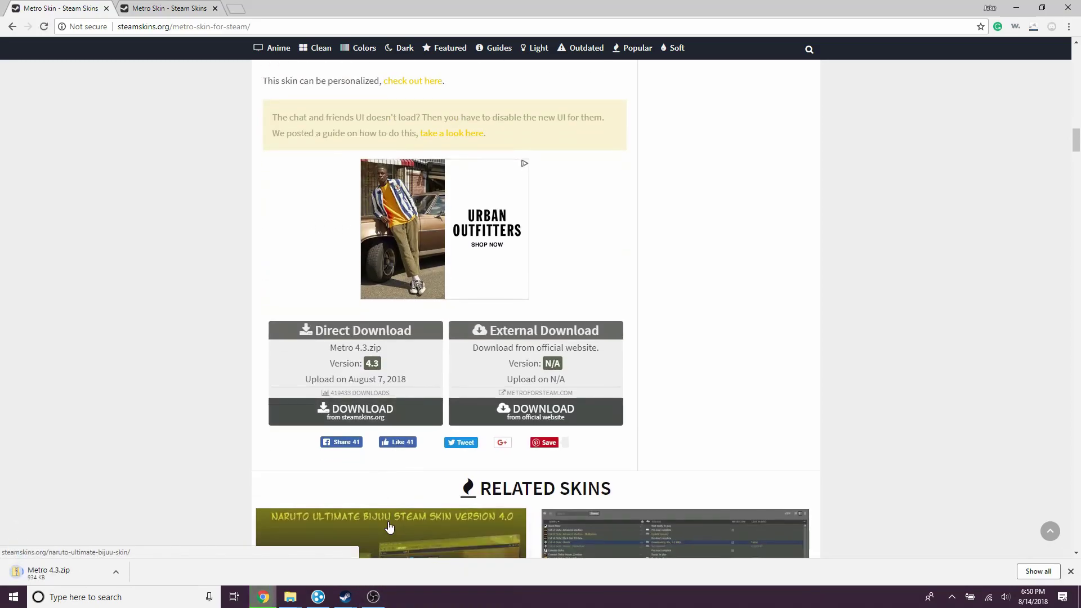
click(116, 572)
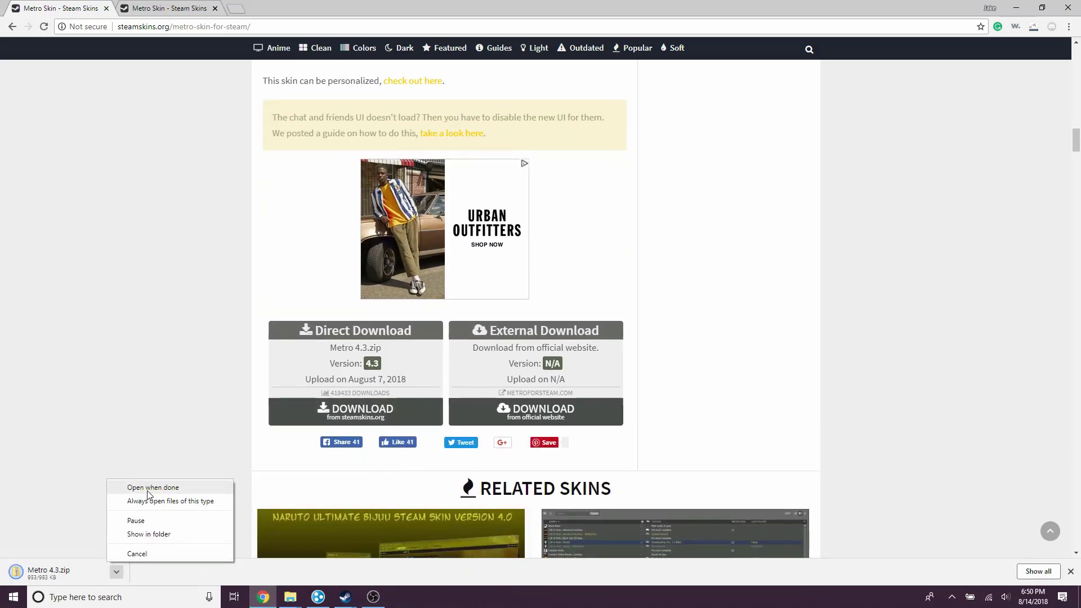
click(160, 535)
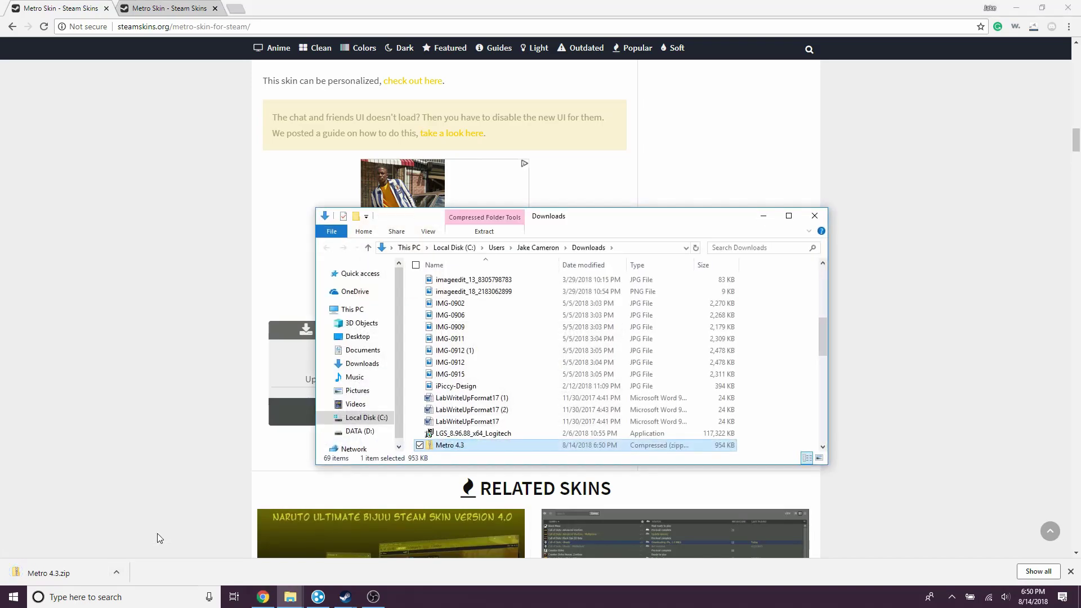
- Start extracting the downloaded Metro 4.3 archive so that its destination folder can be edited
scroll(512, 424, down, 2)
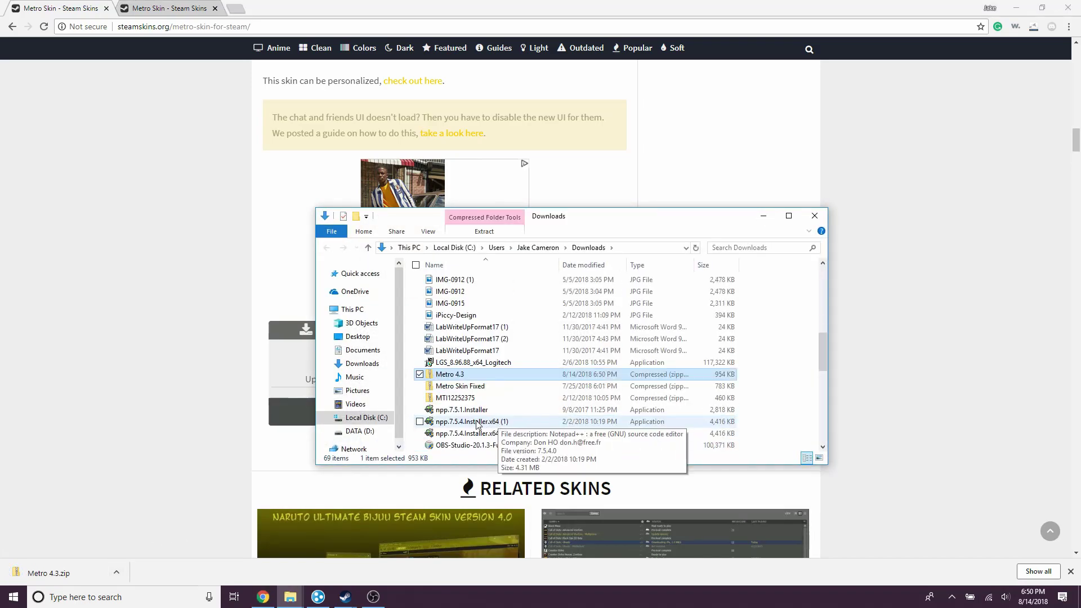
right_click(445, 375)
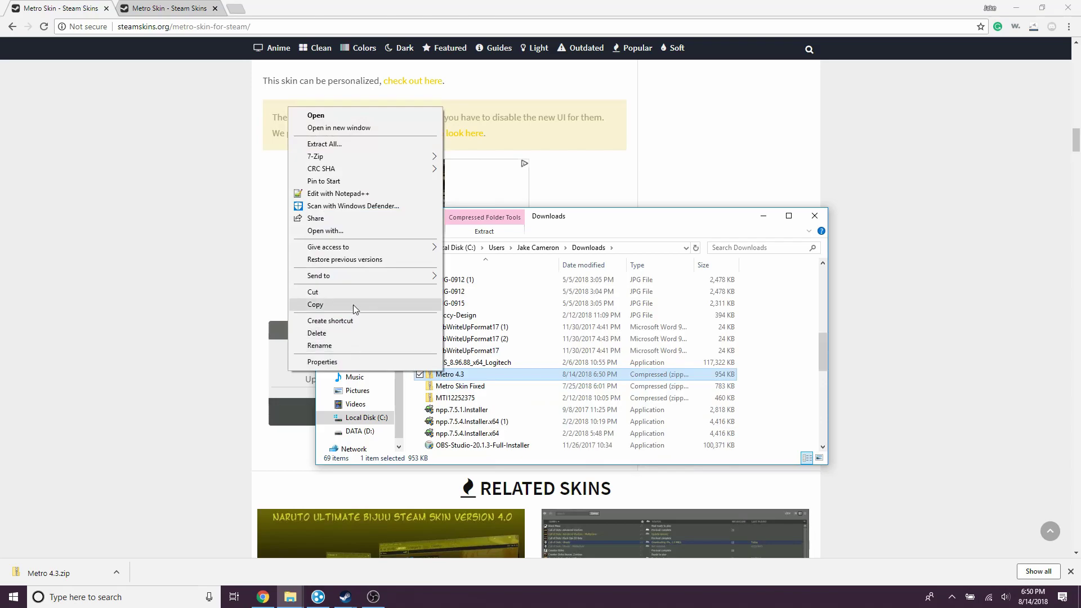
click(357, 145)
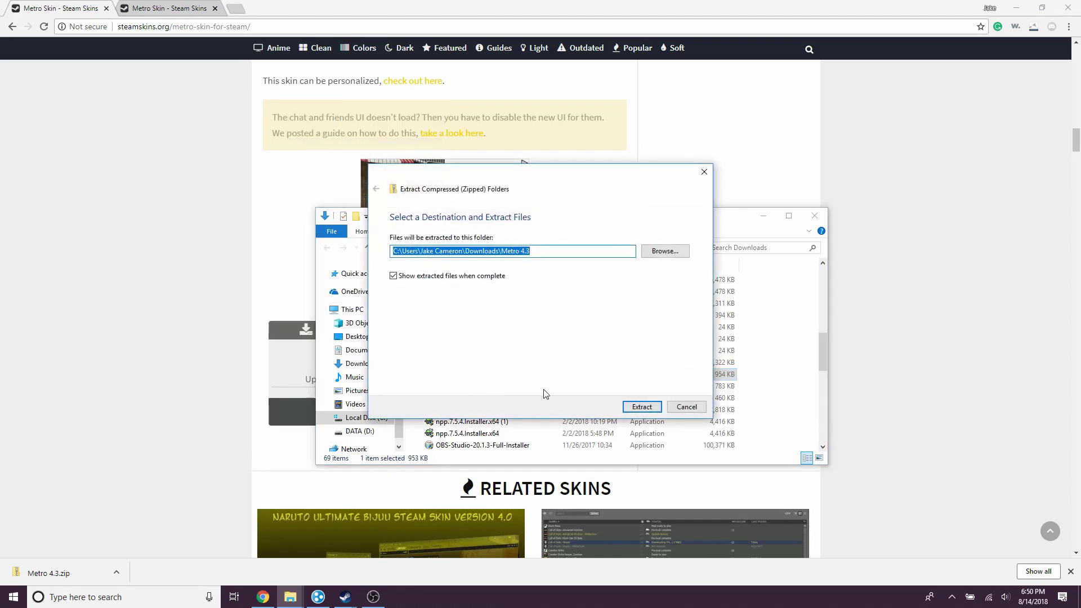
click(545, 253)
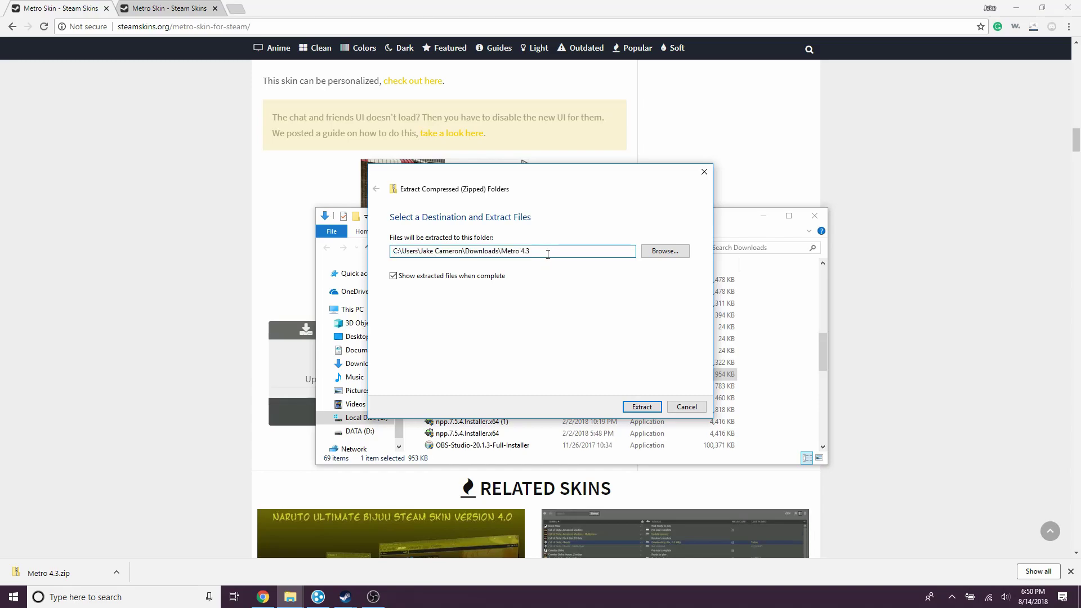
- Copy the path C:\Program Files (x86)\Steam\skins from the Steam skins folder window
mouse_move(290, 603)
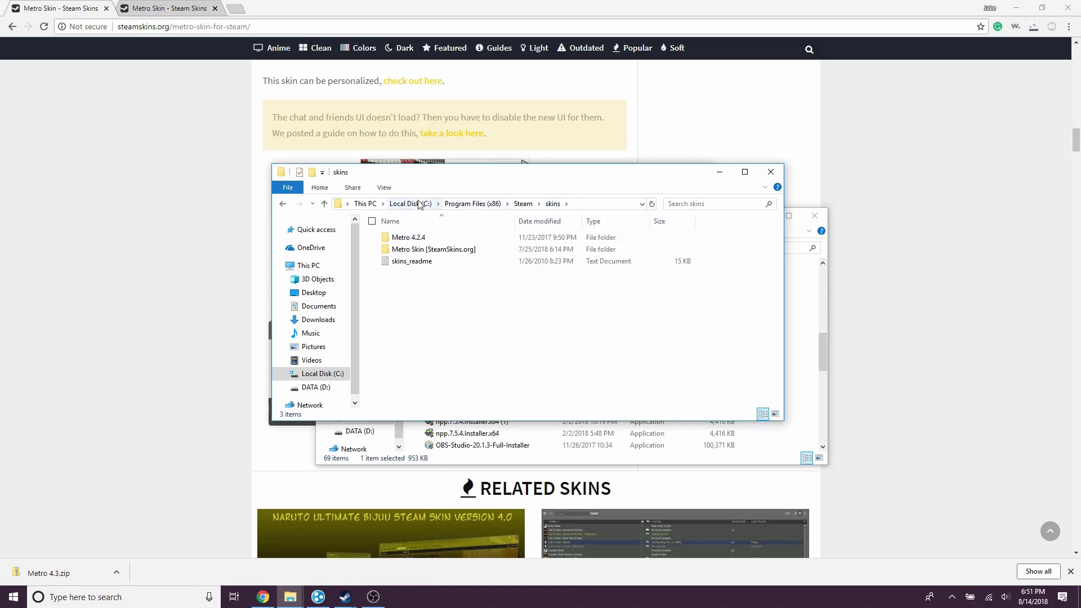
click(585, 206)
key(ctrl+c)
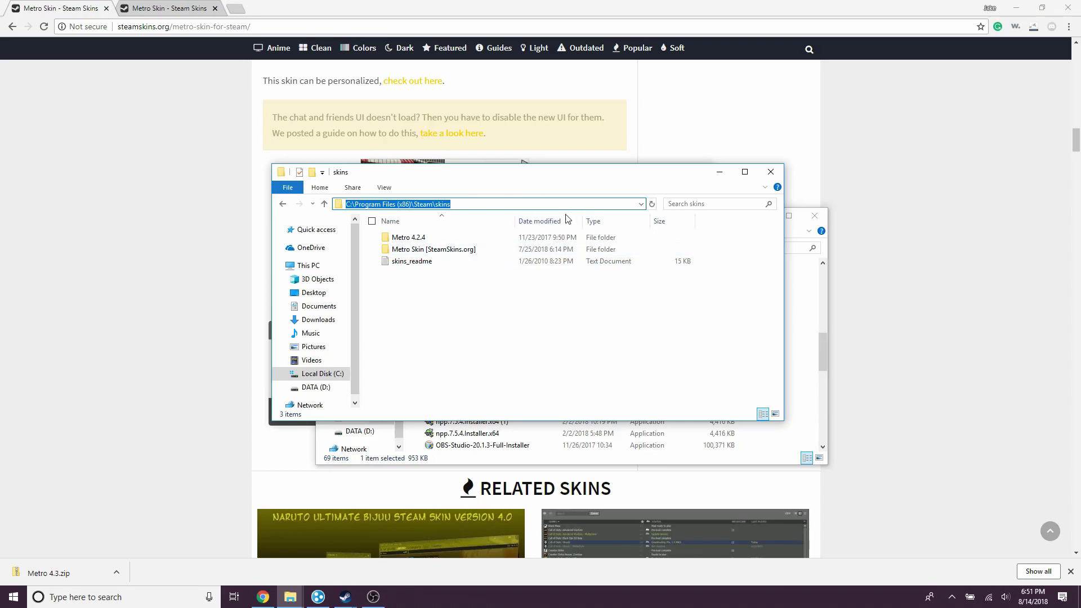
- Set the archive's extraction destination to the copied skins folder path and cancel the extraction
mouse_move(360, 603)
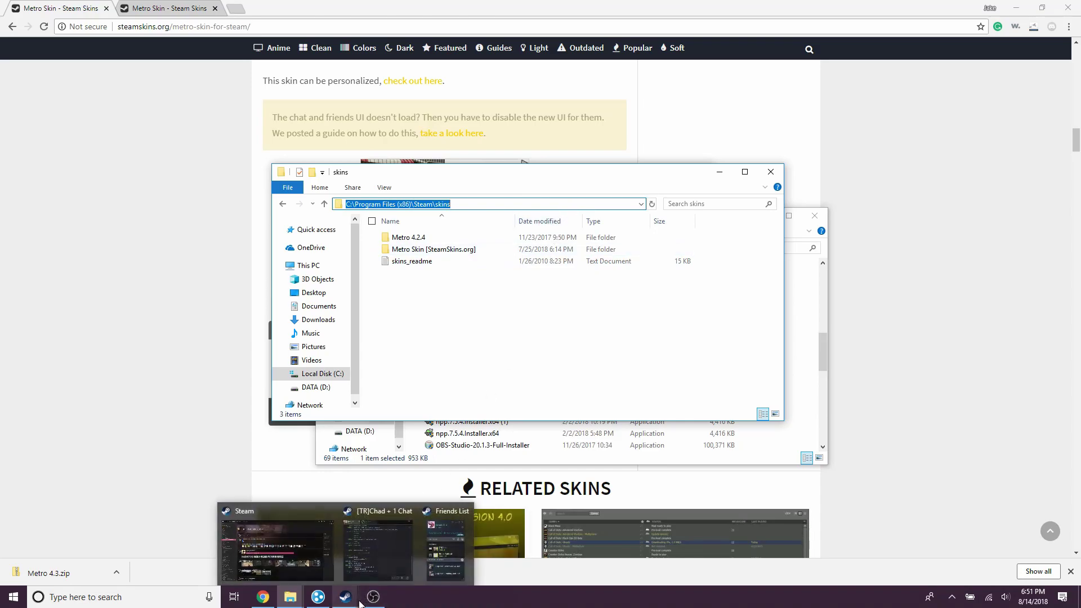
mouse_move(290, 602)
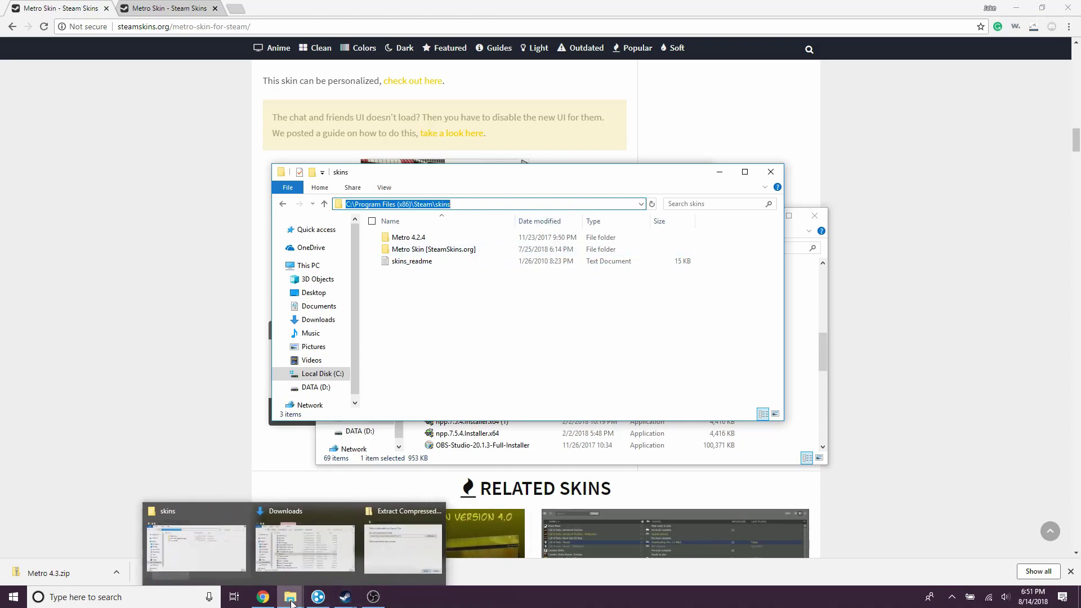
click(405, 549)
key(ctrl+a)
key(ctrl+v)
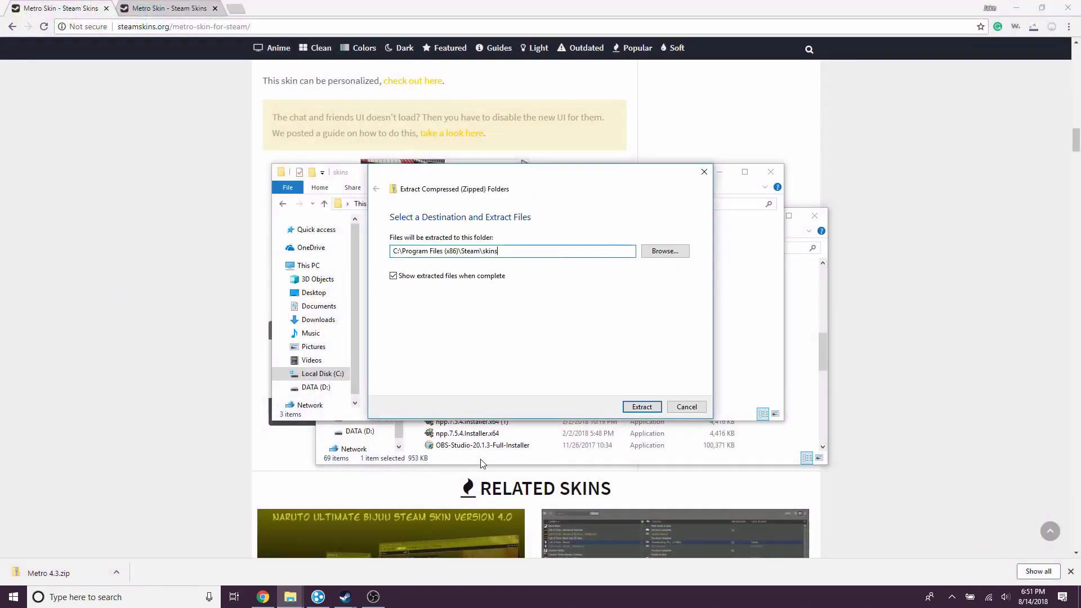
click(684, 410)
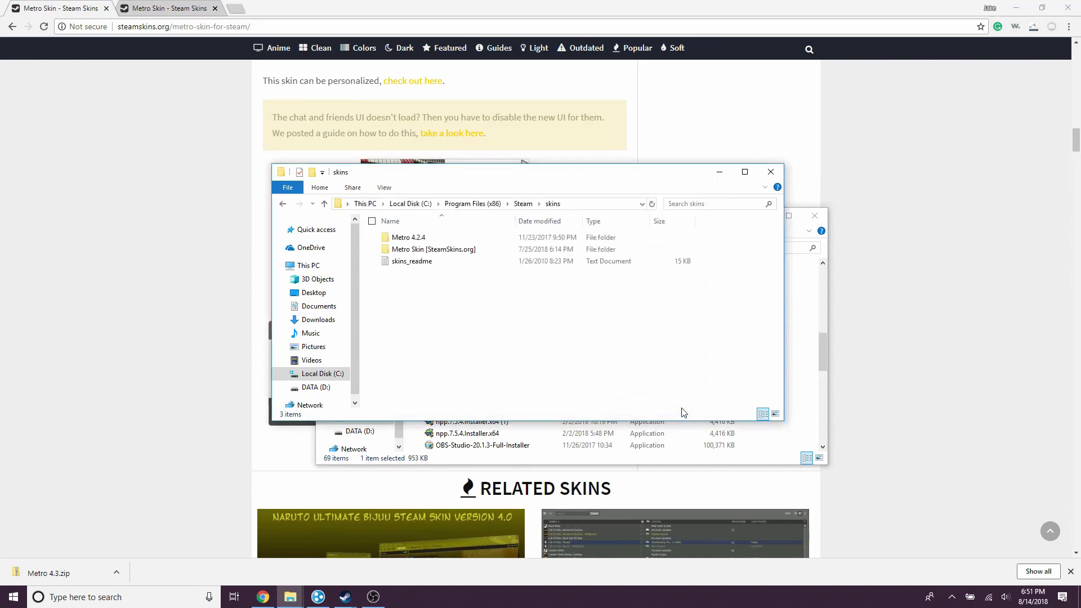
- Close the skins and Downloads folder windows and both Metro Skin browser tabs
drag(444, 343, 393, 234)
click(480, 311)
click(771, 171)
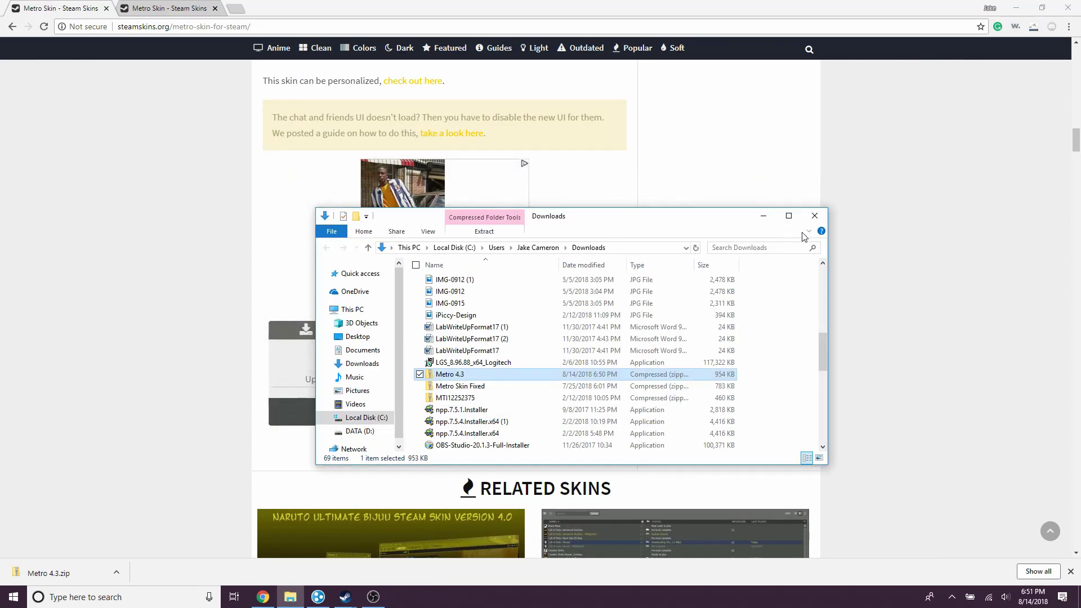
click(814, 216)
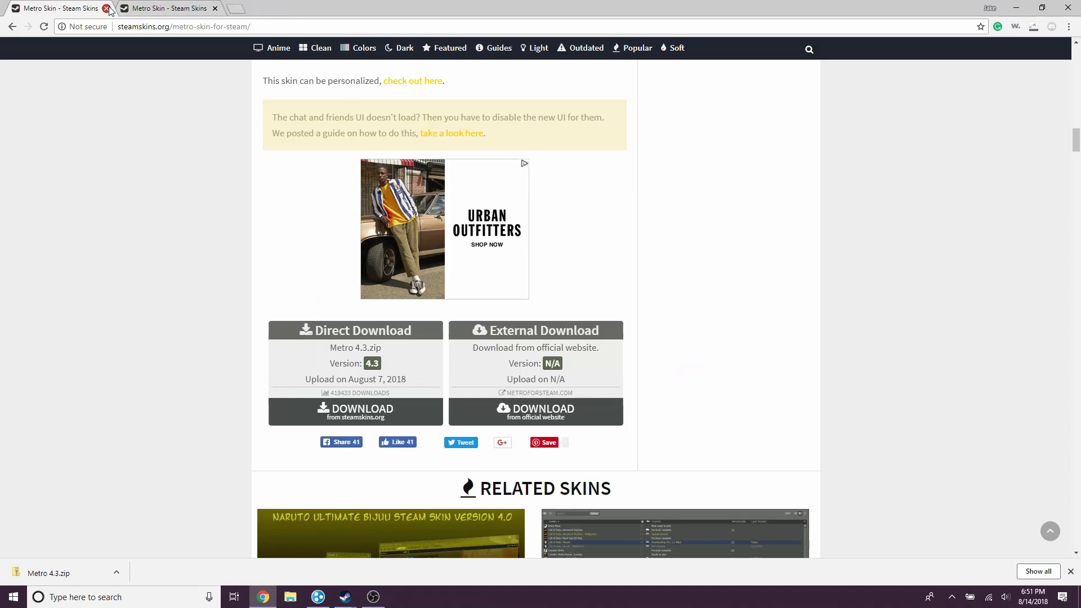
click(107, 9)
click(107, 9)
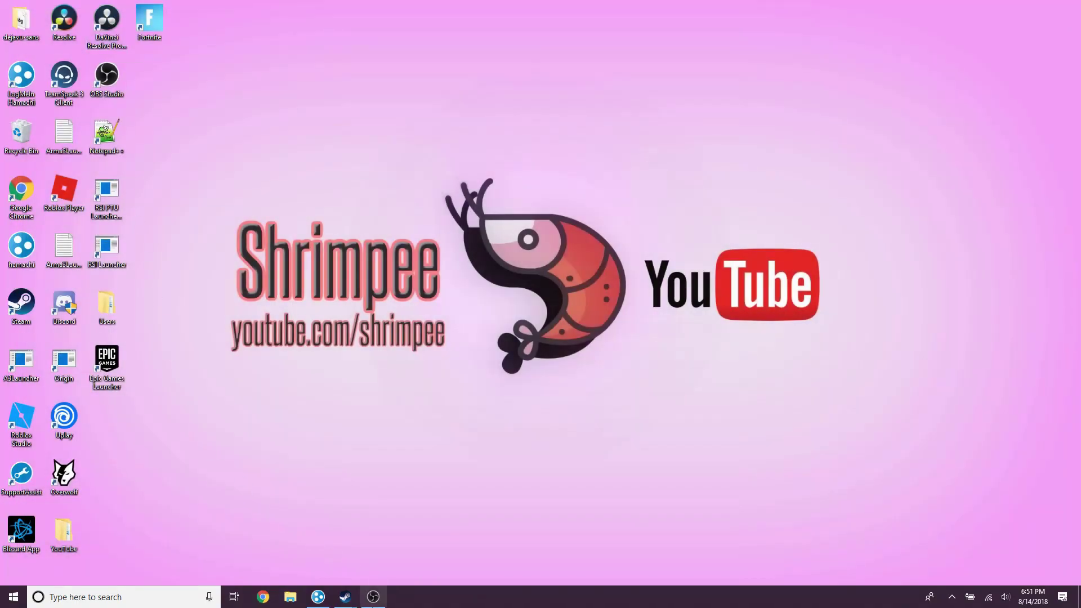
- Switch to Steam and open the Interface section of its settings
mouse_move(352, 603)
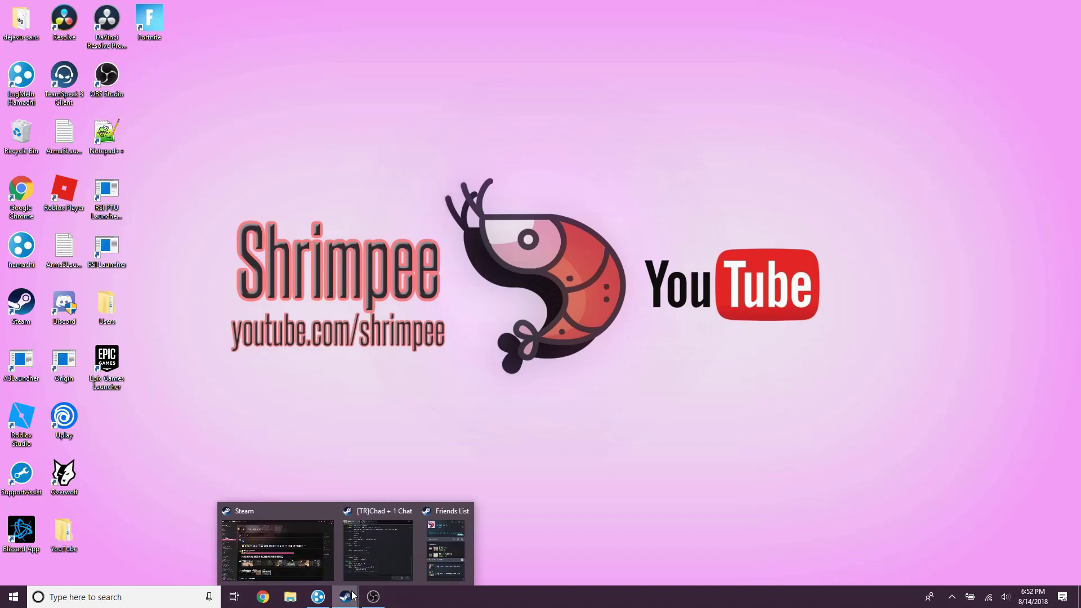
click(309, 551)
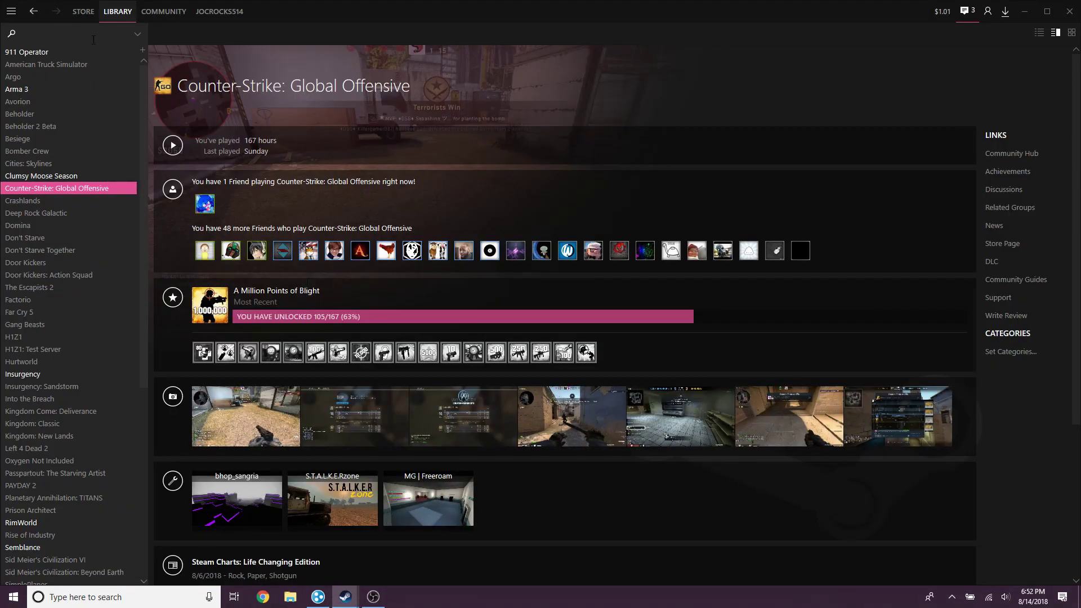
click(10, 16)
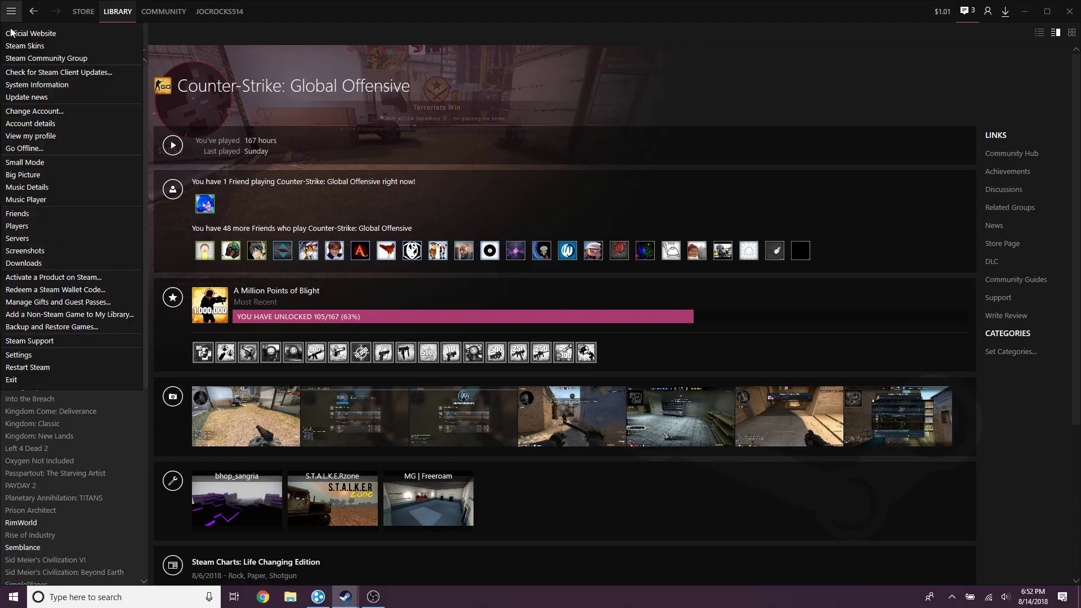
click(18, 355)
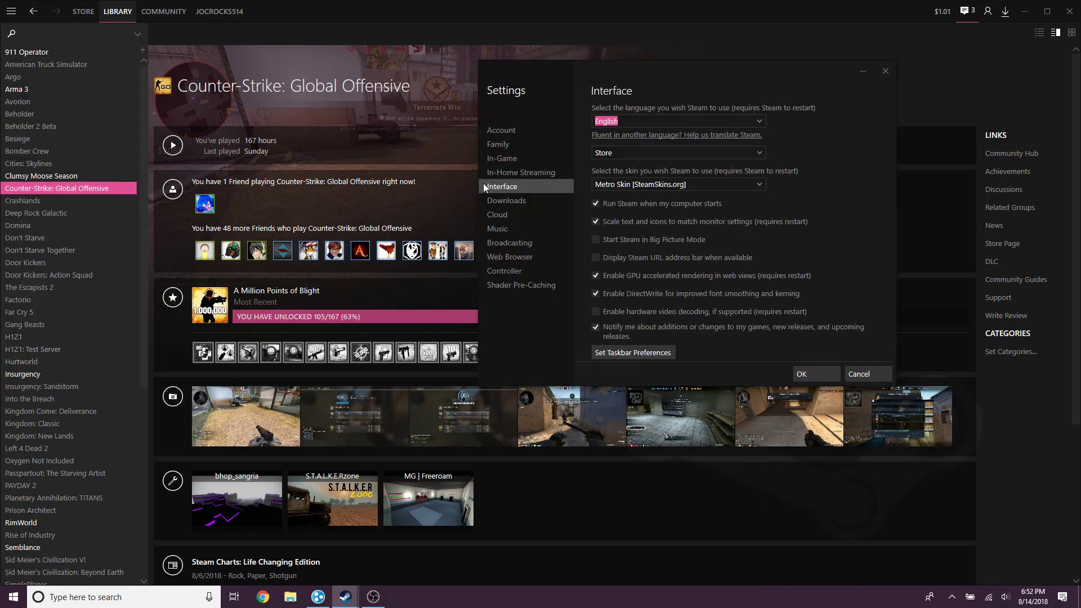
click(505, 130)
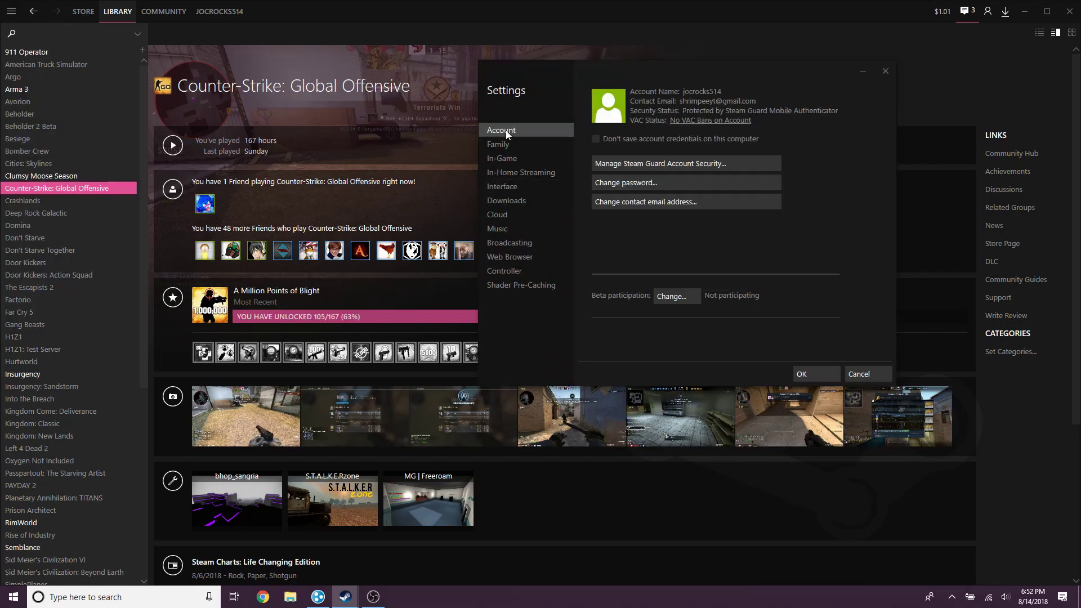
click(511, 188)
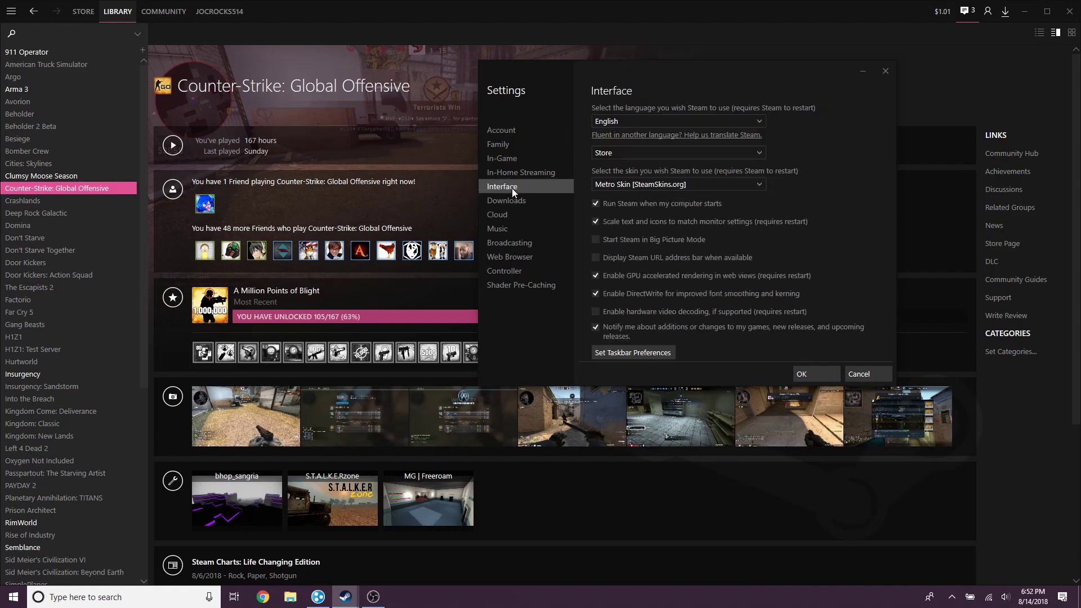
- Set the Steam skin to the default skin, and switch it back to Metro Skin [SteamSkins.org]
click(626, 184)
click(632, 200)
click(690, 183)
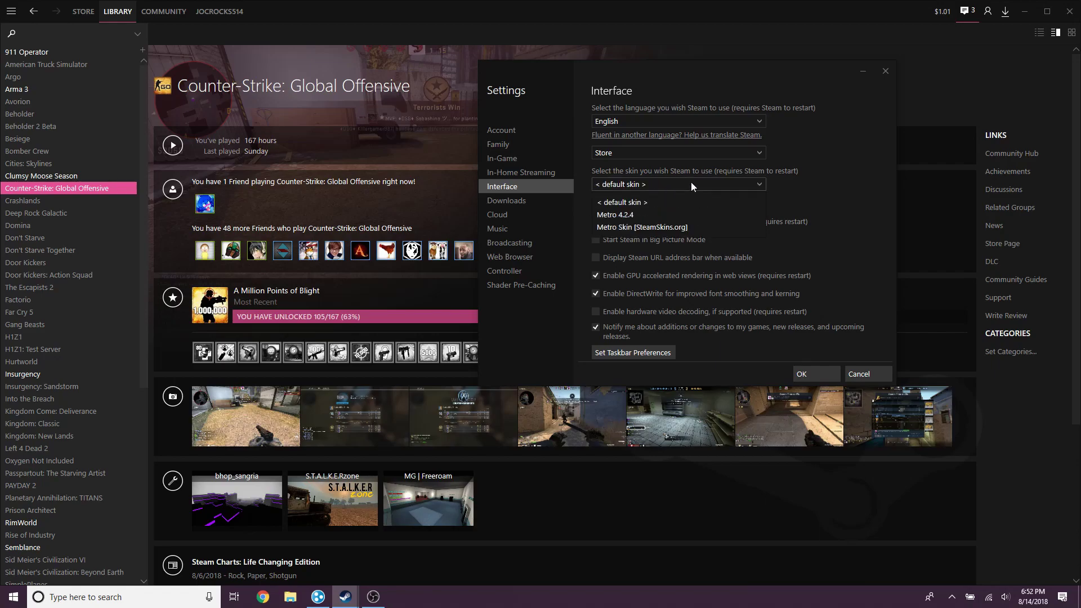
click(678, 228)
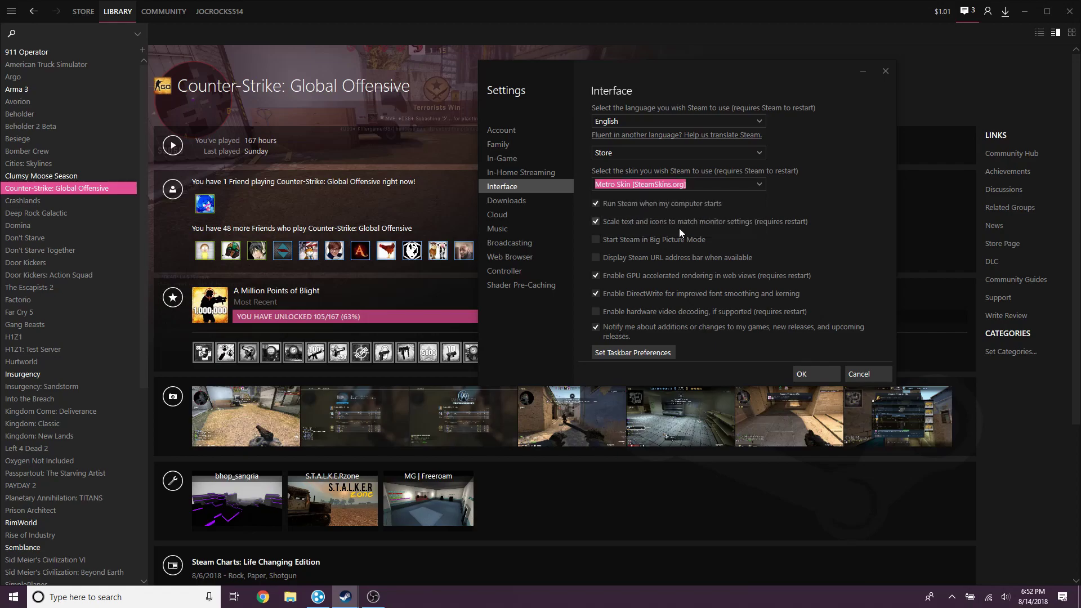
- Set the Steam skin to Metro 4.2.4, return it to Metro Skin [SteamSkins.org], and cancel the settings
click(727, 186)
click(690, 214)
click(684, 187)
click(673, 225)
click(858, 374)
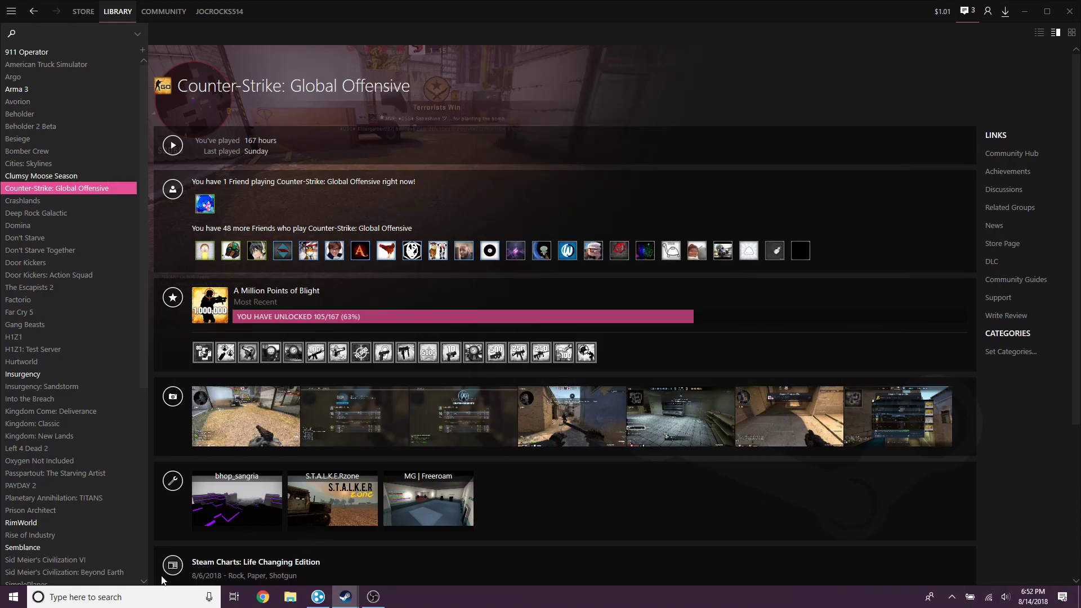
click(9, 10)
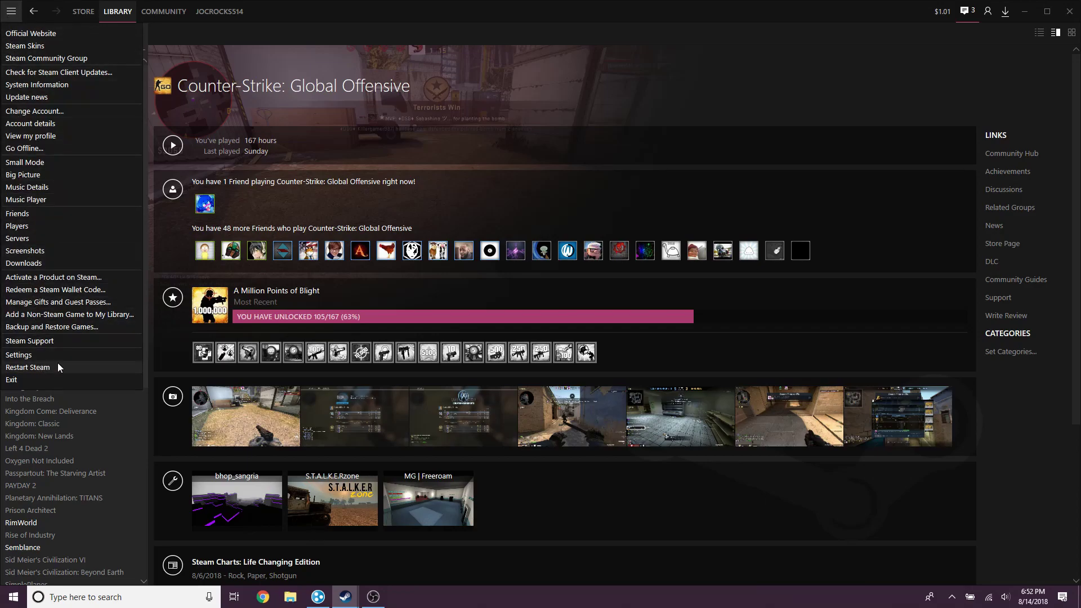
click(441, 195)
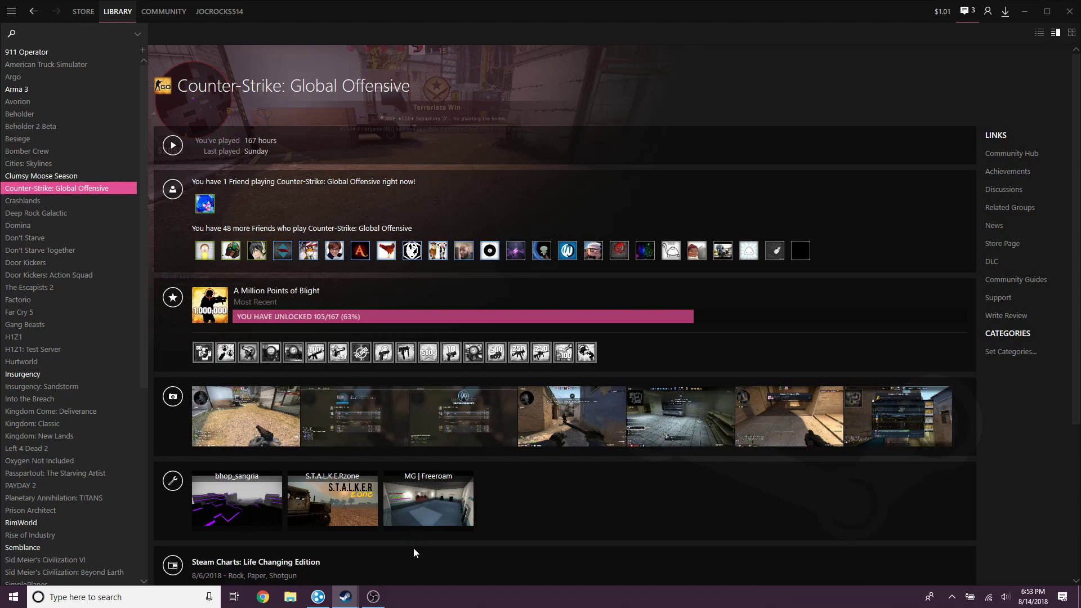
mouse_move(374, 595)
mouse_move(373, 596)
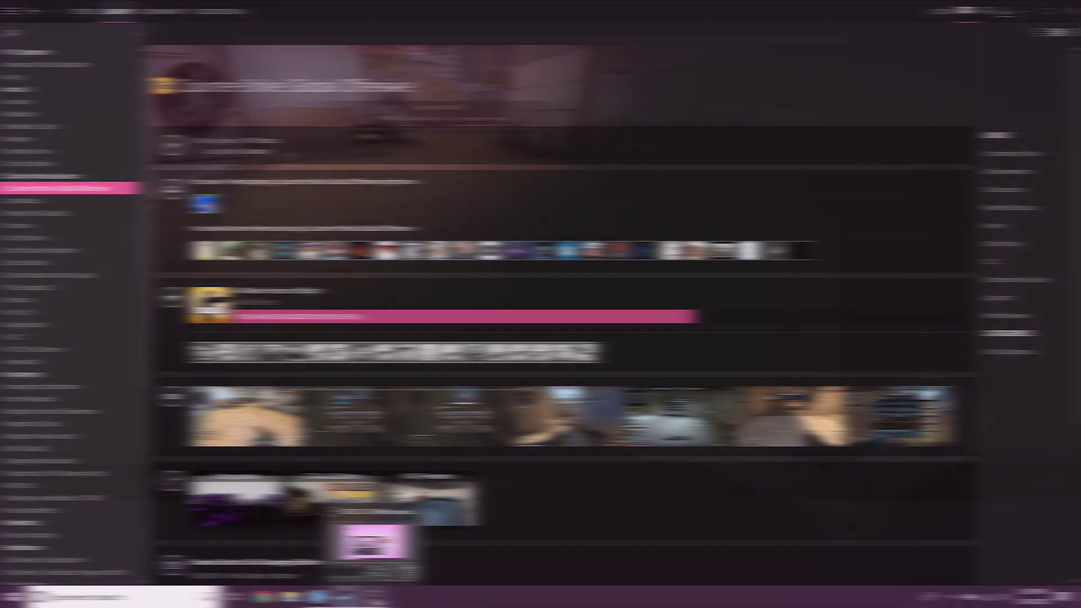